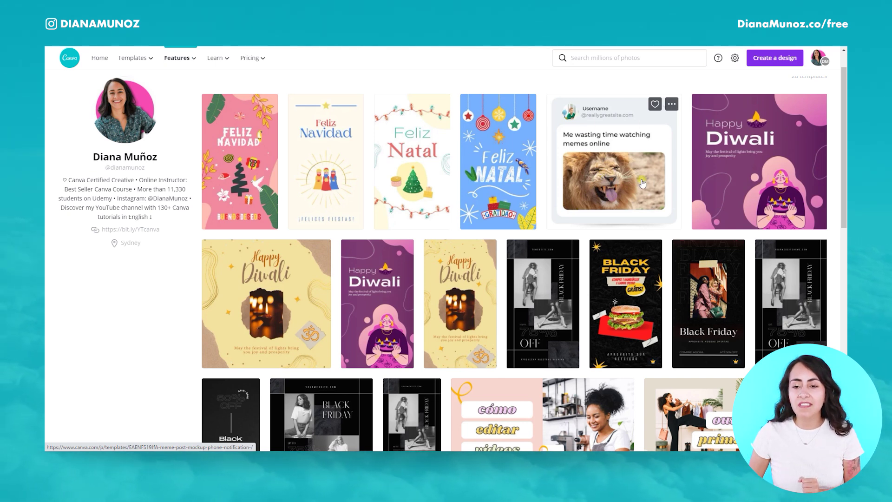
Like the Phone Notification meme template, copy its share link, and start a design from it.
{"action": "left_click", "coordinate": [607, 160]}
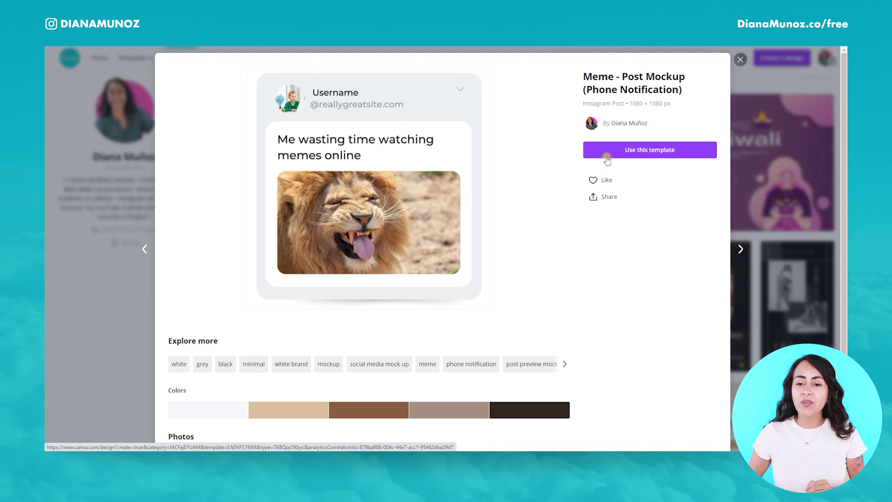
{"action": "left_click", "coordinate": [593, 180]}
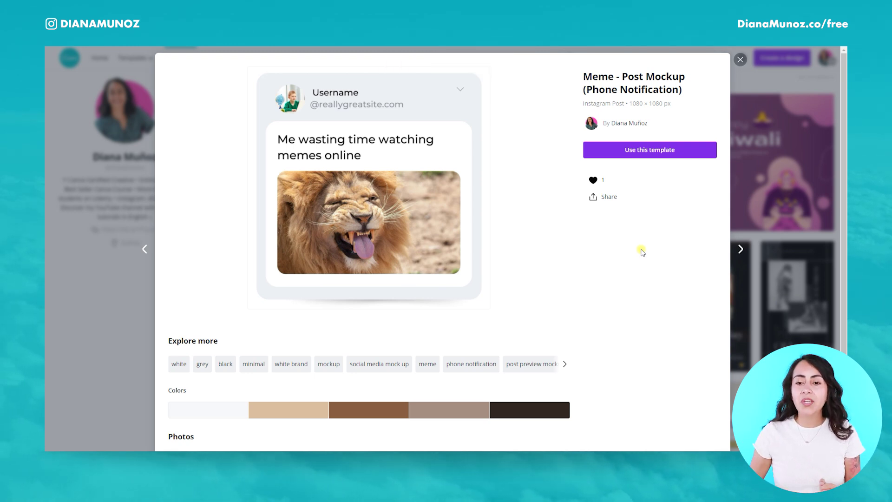
{"action": "left_click", "coordinate": [604, 197]}
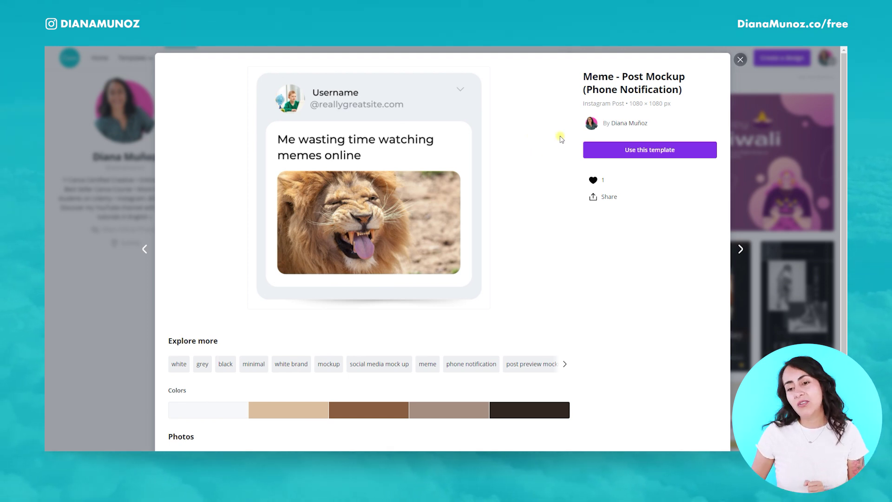
{"action": "left_click", "coordinate": [662, 150]}
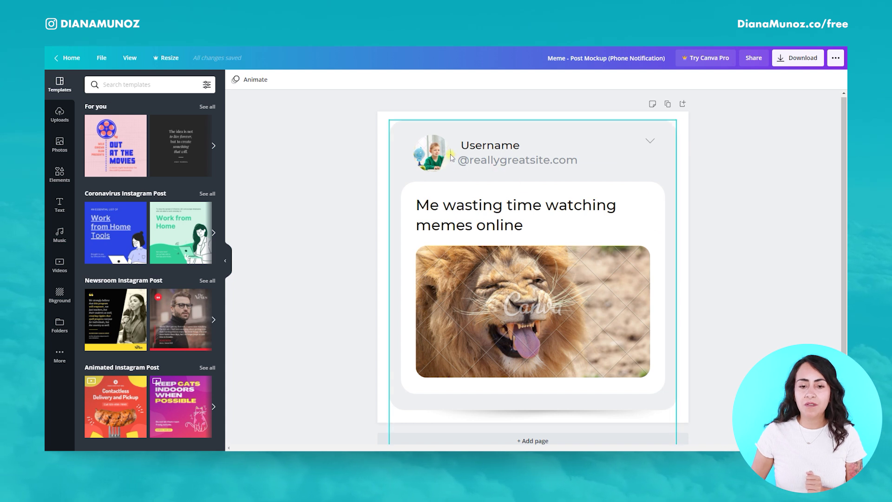
Swap the child's avatar photo for the uploaded smiling-woman photo, enlarged and centred in the circle.
{"action": "left_click", "coordinate": [432, 151]}
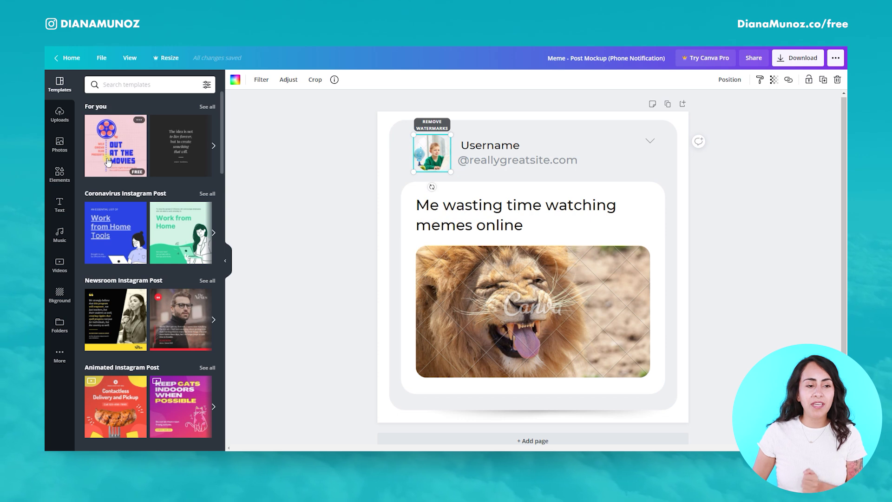
{"action": "left_click", "coordinate": [60, 114]}
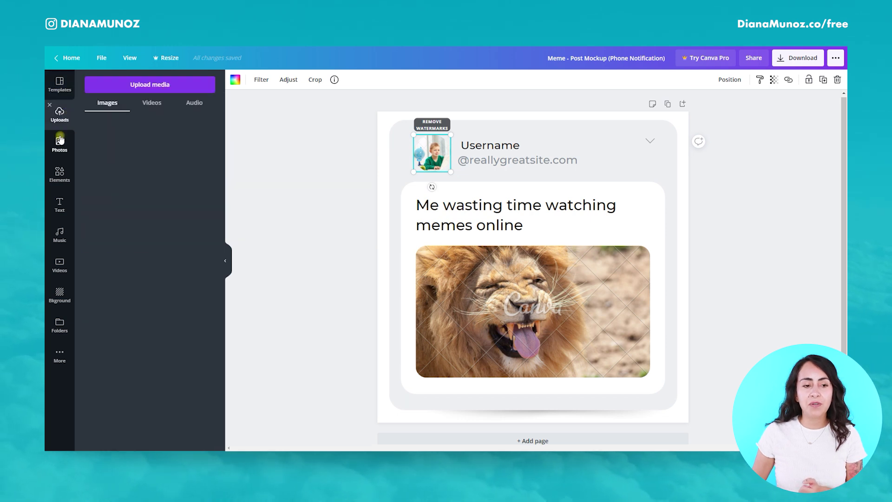
{"action": "left_click_drag", "start_coordinate": [96, 169], "coordinate": [438, 153]}
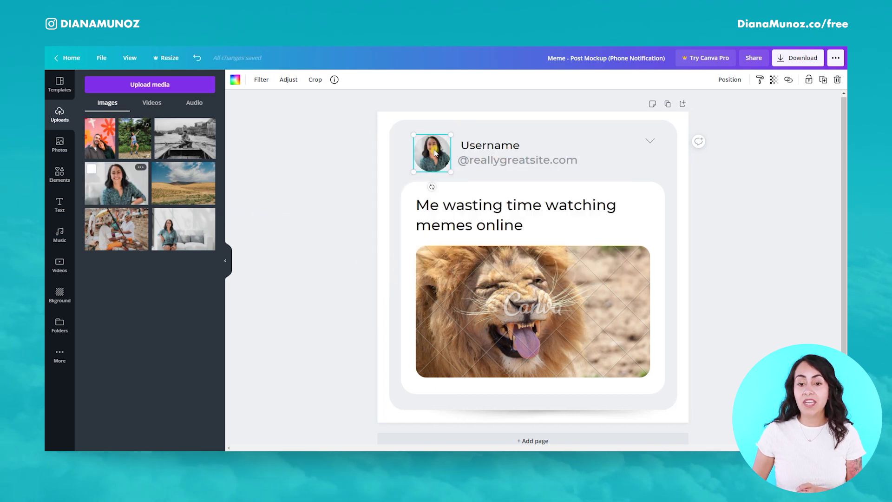
{"action": "double_click", "coordinate": [436, 153]}
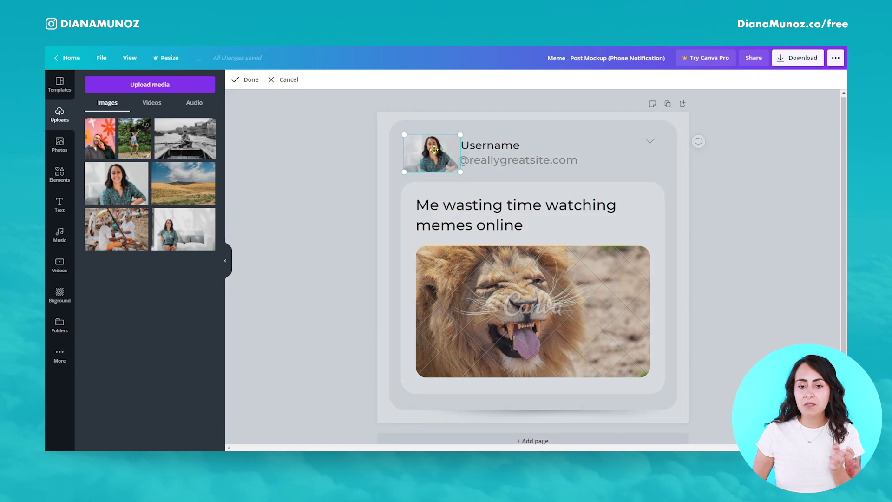
{"action": "left_click_drag", "start_coordinate": [436, 152], "coordinate": [431, 154]}
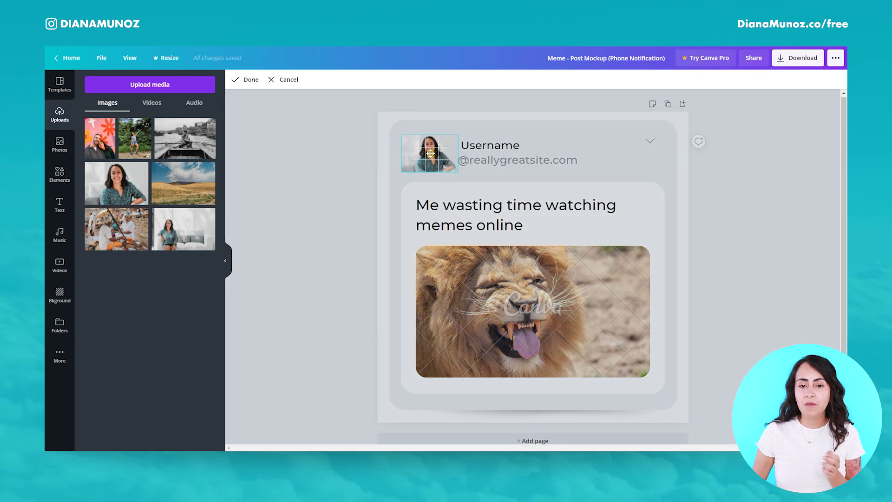
{"action": "mouse_move", "coordinate": [458, 172]}
{"action": "left_mouse_down"}
{"action": "mouse_move", "coordinate": [484, 194]}
{"action": "mouse_move", "coordinate": [449, 182]}
{"action": "left_mouse_up"}
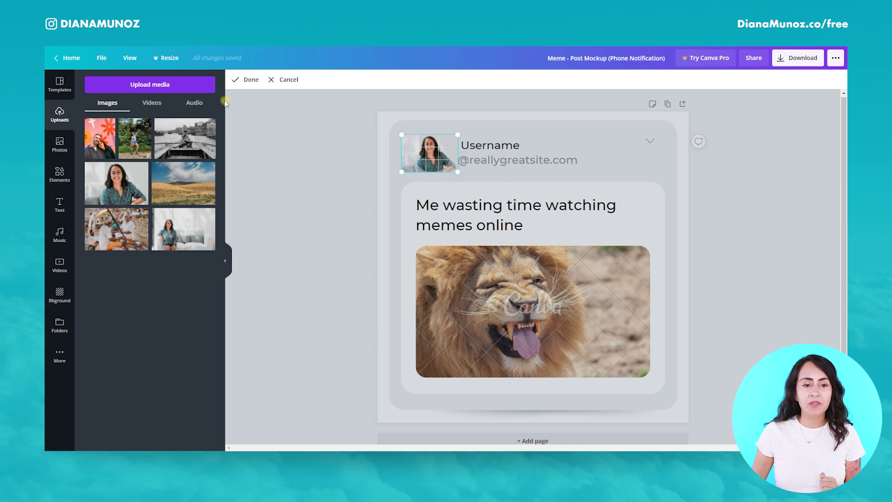
{"action": "left_click", "coordinate": [245, 80]}
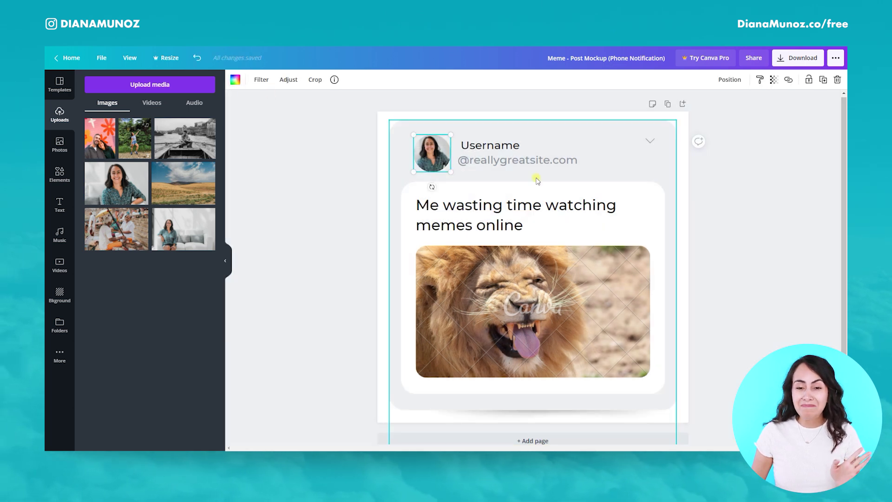
Replace 'Username' with the creator's display name and 'reallygreatsite.com' with their handle.
{"action": "left_click", "coordinate": [547, 151]}
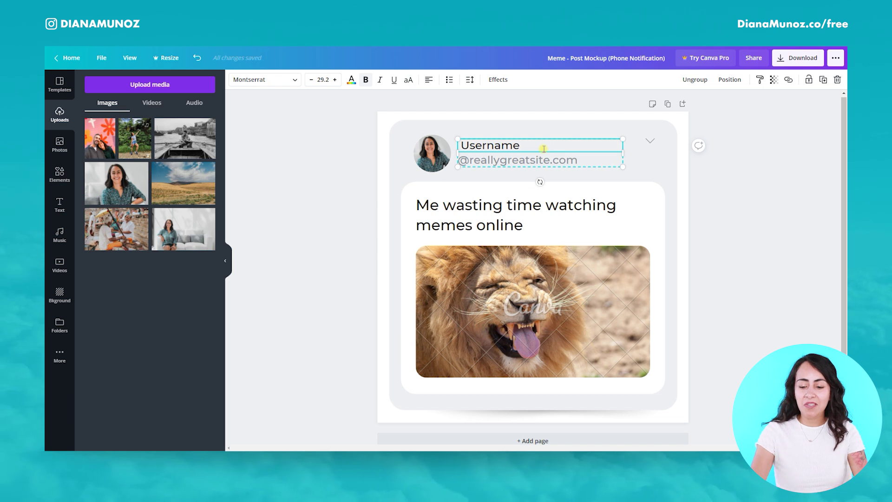
{"action": "double_click", "coordinate": [544, 148]}
{"action": "type", "text": "Diana M"}
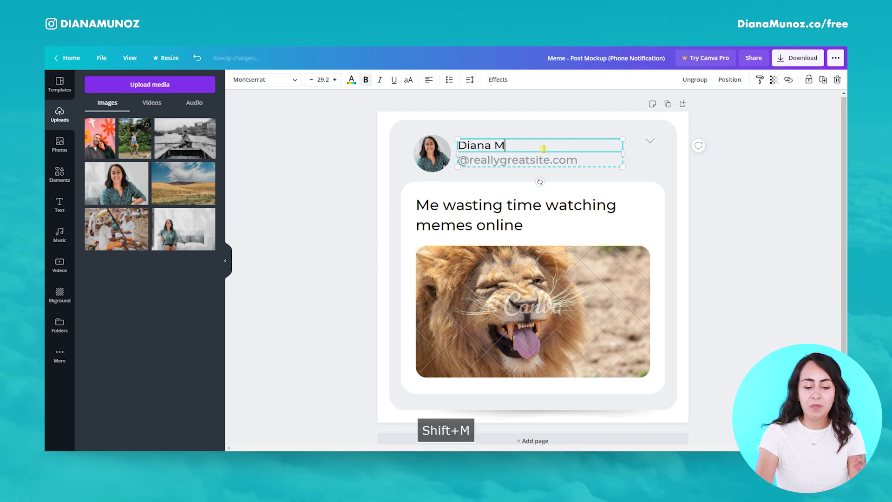
{"action": "type", "text": "unoz"}
{"action": "left_click", "coordinate": [572, 161]}
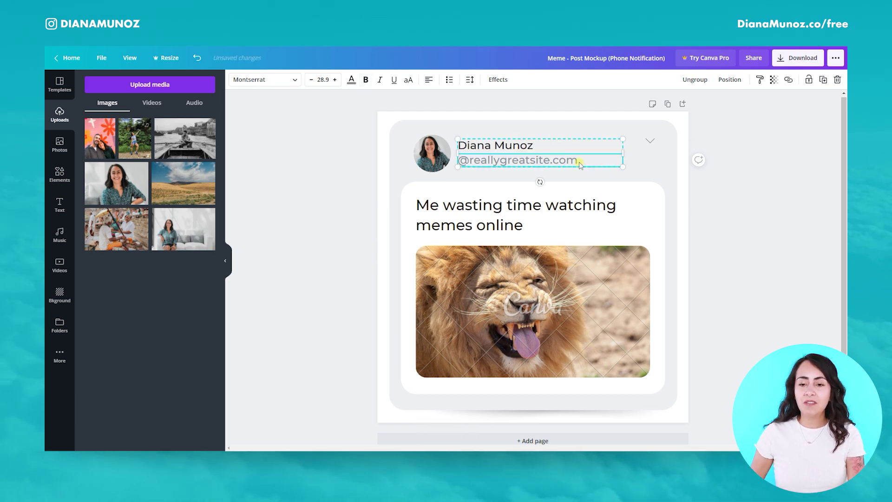
{"action": "left_click", "coordinate": [471, 161], "text": "shift"}
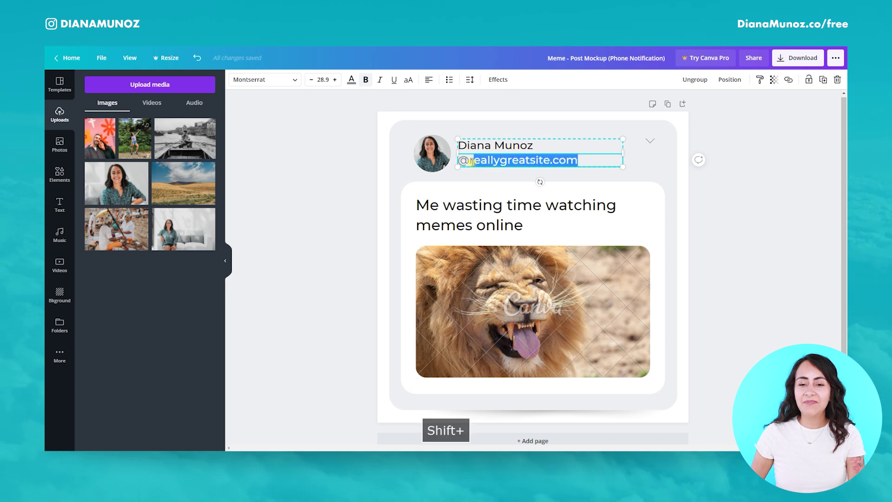
{"action": "type", "text": "dianamunoz"}
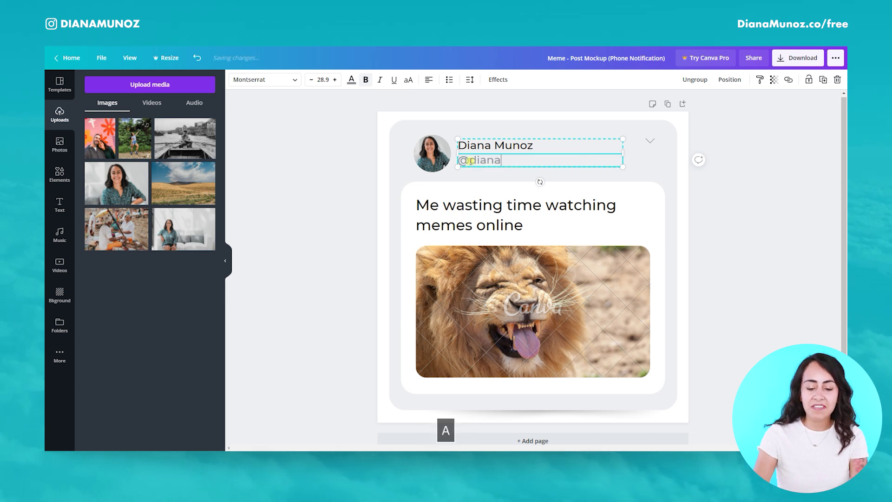
{"action": "left_click", "coordinate": [733, 260]}
Highlight the caption text, then select the lion photo.
{"action": "left_click", "coordinate": [568, 217]}
{"action": "left_click_drag", "start_coordinate": [539, 225], "coordinate": [470, 212]}
{"action": "left_click", "coordinate": [572, 227]}
{"action": "left_click", "coordinate": [613, 268]}
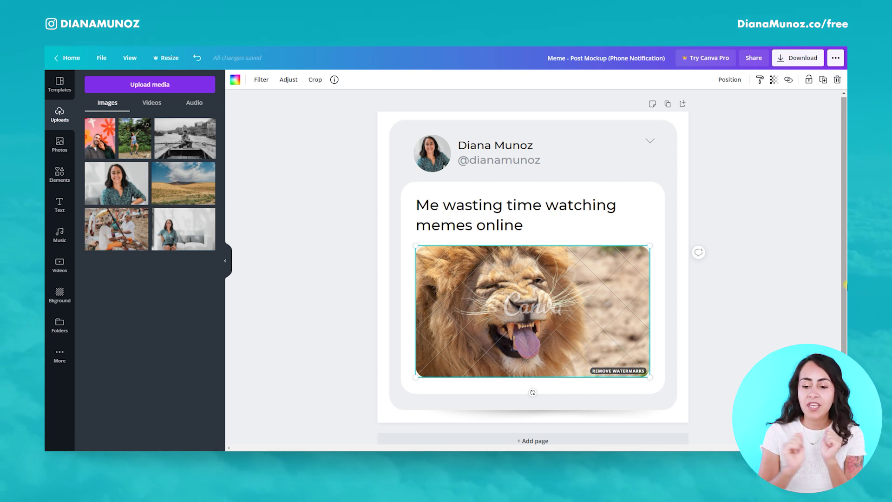
Delete the lion photo and rewrite the caption as 'when you take the time to create content and don't know where to start'.
{"action": "key", "text": "Delete"}
{"action": "key", "text": "Delete"}
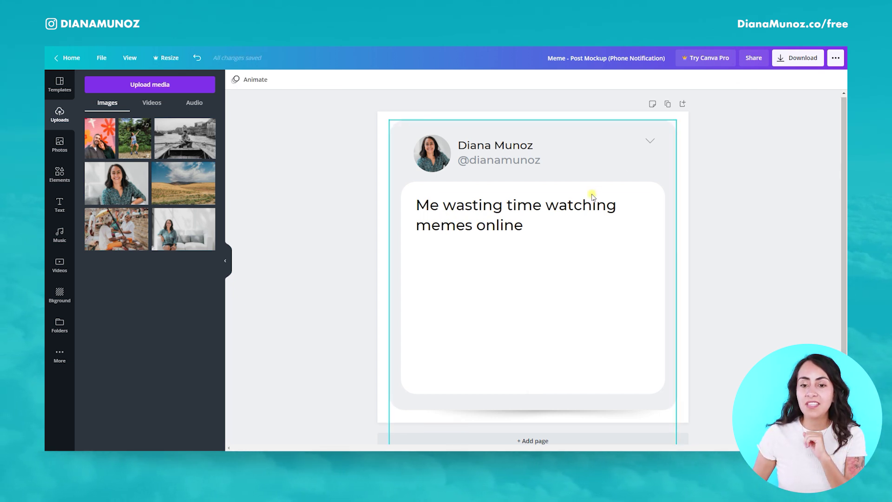
{"action": "left_click", "coordinate": [581, 226]}
{"action": "left_click", "coordinate": [542, 230]}
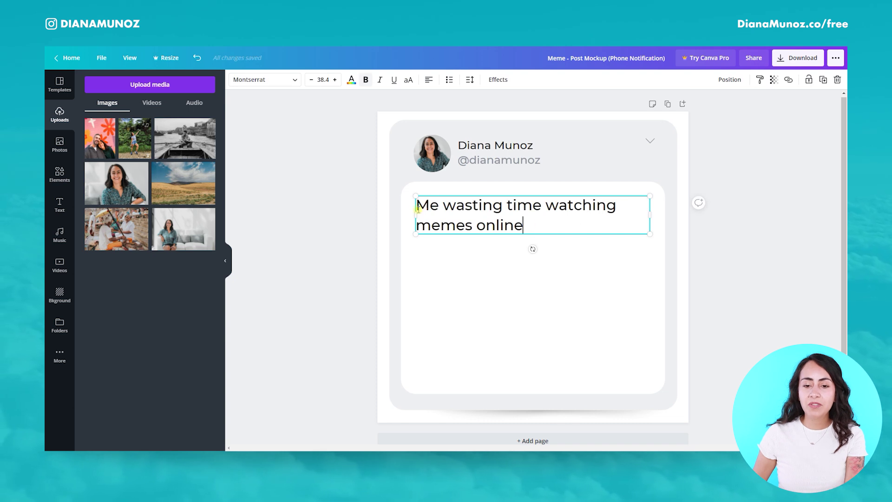
{"action": "left_click", "coordinate": [423, 205], "text": "shift"}
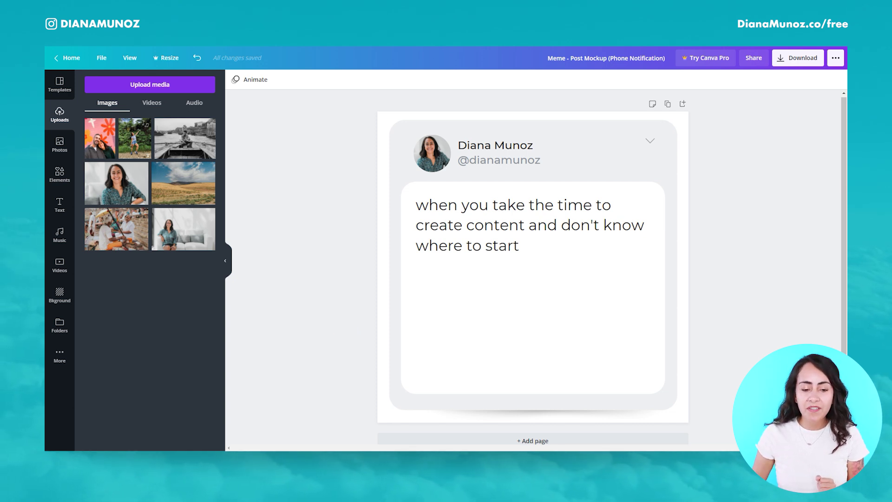
{"action": "left_click", "coordinate": [293, 449]}
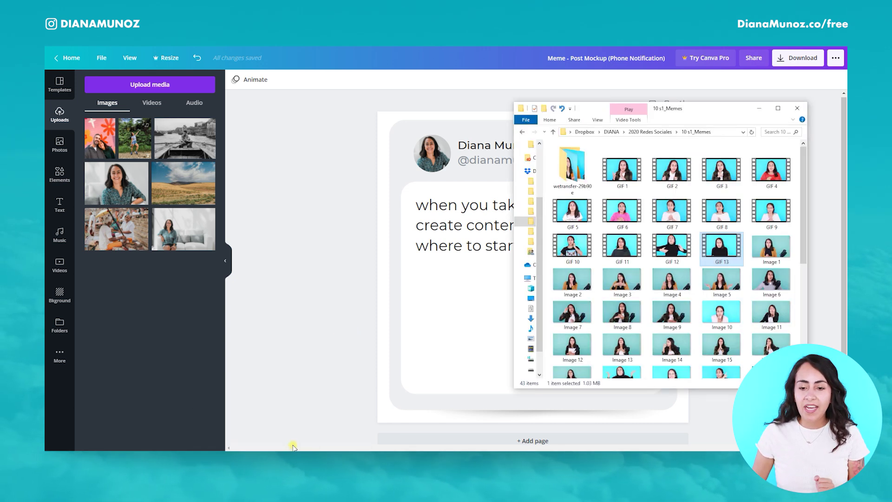
Preview the GIF 13 clip from the 10 s1_Memes folder, then close the viewer.
{"action": "double_click", "coordinate": [721, 246]}
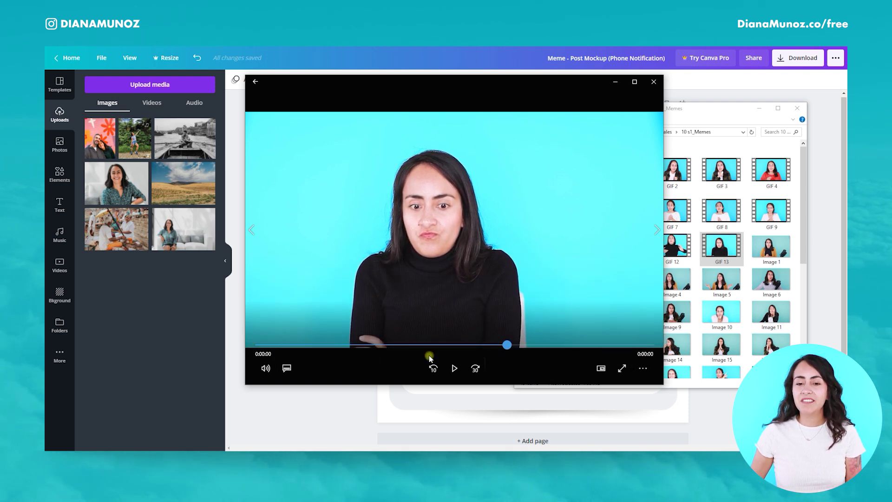
{"action": "left_click", "coordinate": [653, 82]}
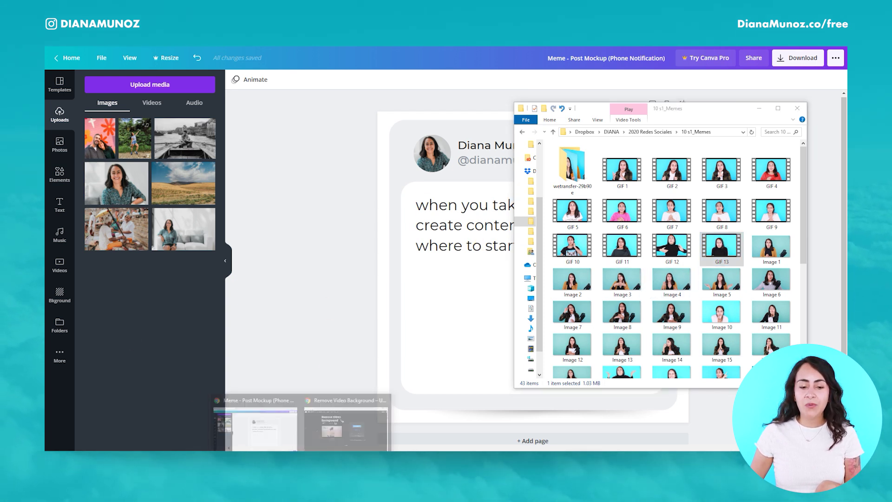
Upload GIF 13 from the memes folder to unscreen.com for background removal.
{"action": "left_click", "coordinate": [319, 430]}
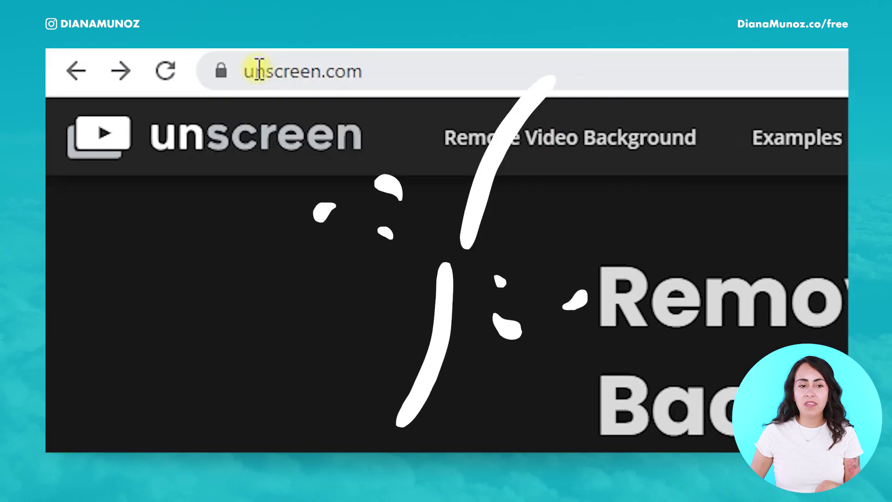
{"action": "left_click_drag", "start_coordinate": [106, 52], "coordinate": [137, 52]}
{"action": "left_click_drag", "start_coordinate": [354, 69], "coordinate": [427, 63]}
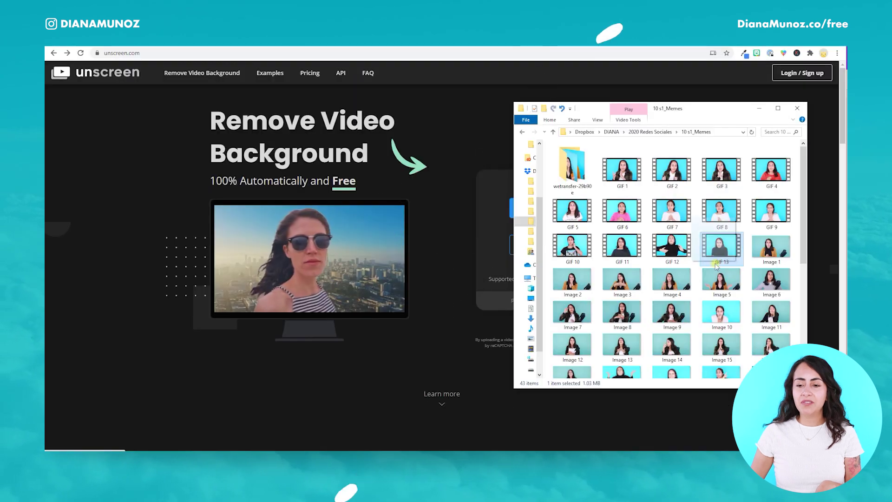
{"action": "left_click_drag", "start_coordinate": [722, 246], "coordinate": [330, 211]}
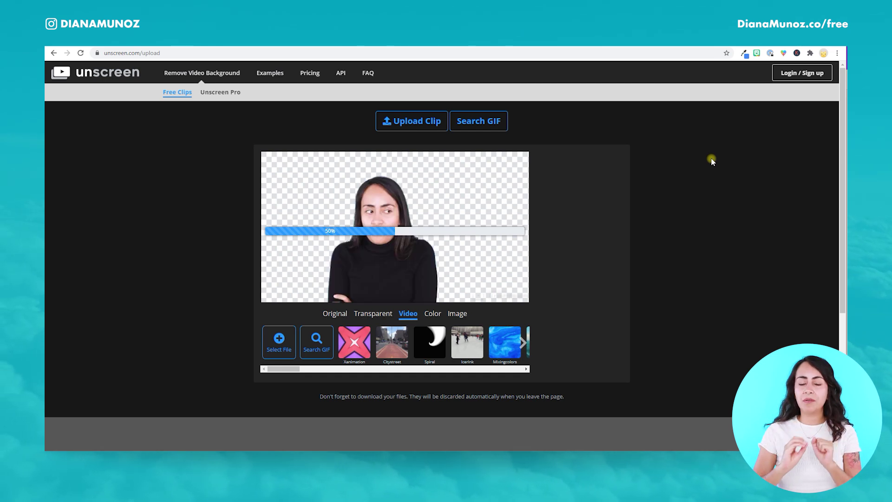
{"action": "left_click", "coordinate": [288, 422]}
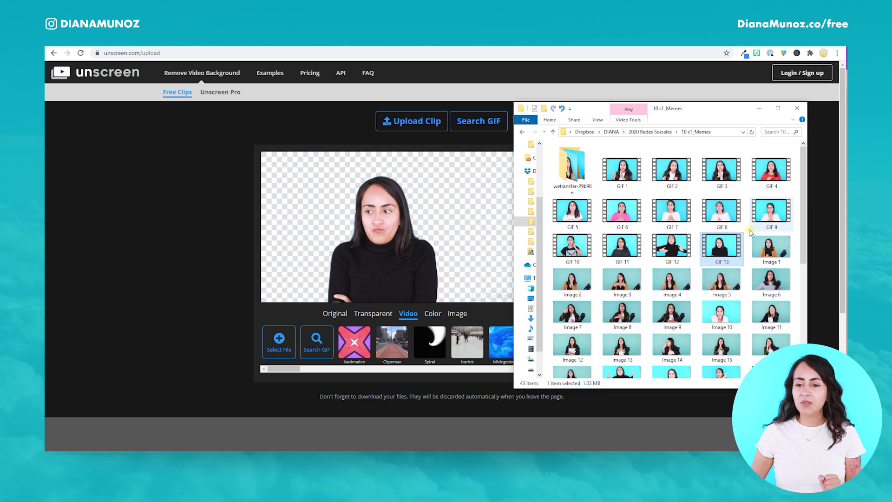
{"action": "left_click", "coordinate": [760, 108]}
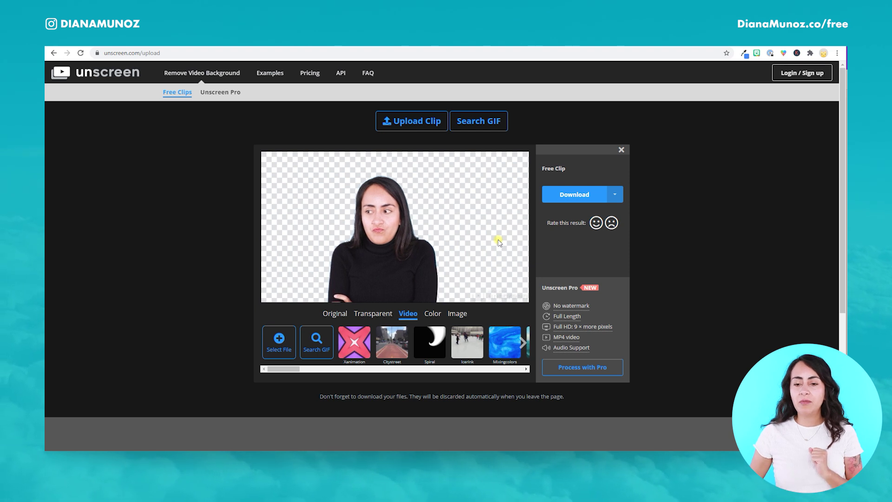
Download the background-free clip as a GIF and look over the Unscreen Pro features.
{"action": "left_click", "coordinate": [615, 195]}
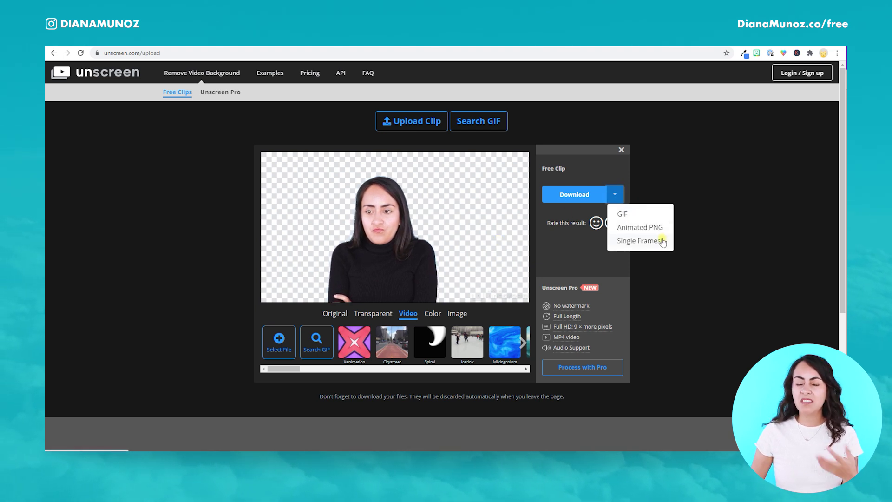
{"action": "left_click", "coordinate": [649, 215]}
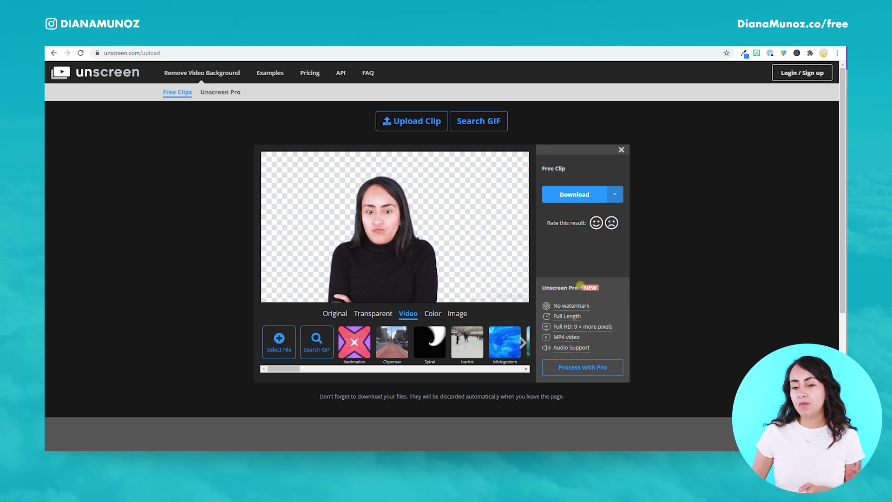
{"action": "left_click_drag", "start_coordinate": [612, 284], "coordinate": [553, 296]}
{"action": "left_click", "coordinate": [553, 296]}
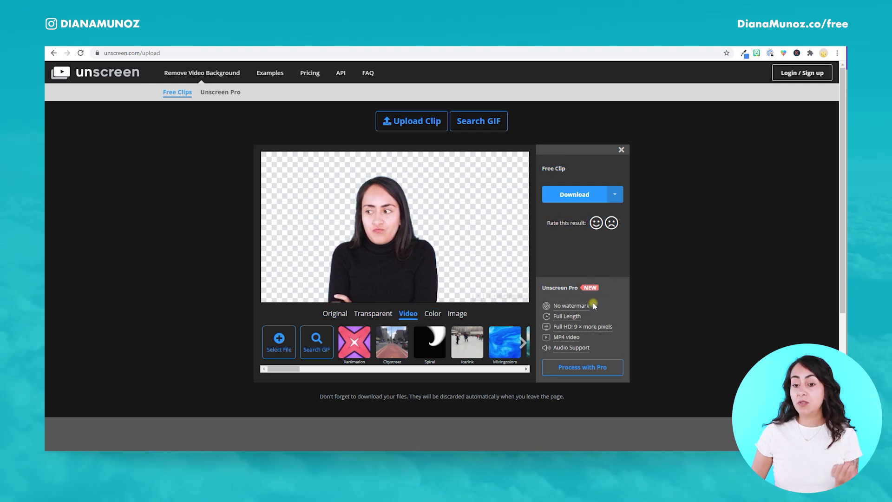
{"action": "mouse_move", "coordinate": [575, 317]}
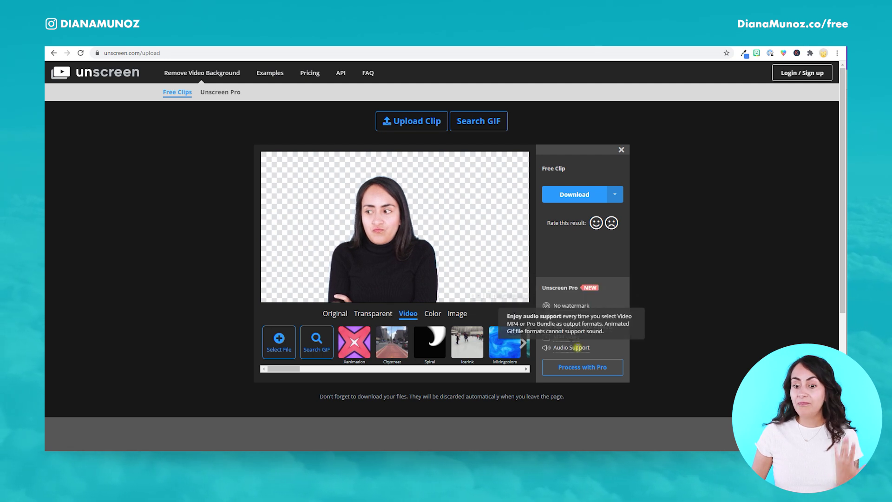
{"action": "mouse_move", "coordinate": [573, 337]}
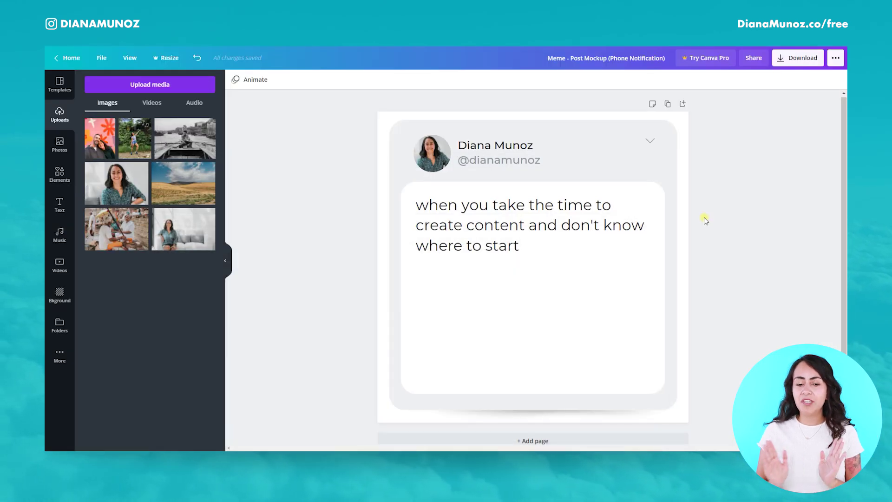
Upload GIF-13-unscreen from Downloads into Canva and add it to the mockup.
{"action": "key", "text": "alt+Tab"}
{"action": "left_click_drag", "start_coordinate": [622, 214], "coordinate": [152, 155]}
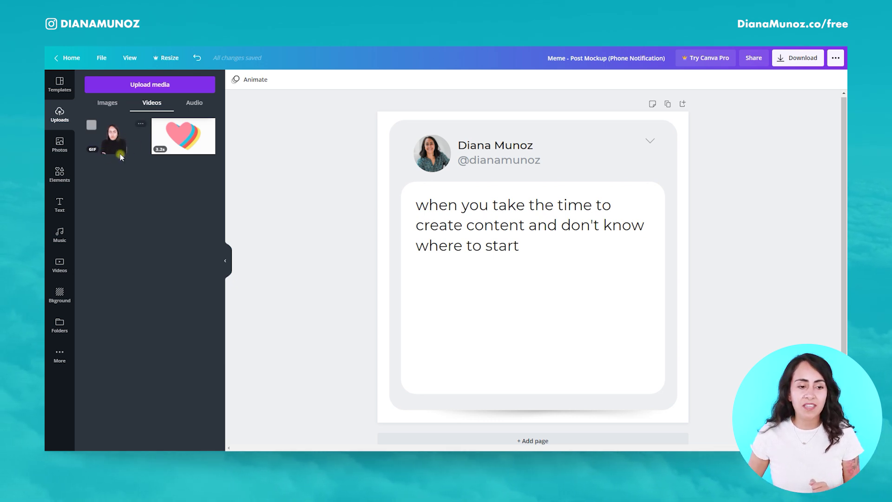
{"action": "left_click", "coordinate": [116, 142]}
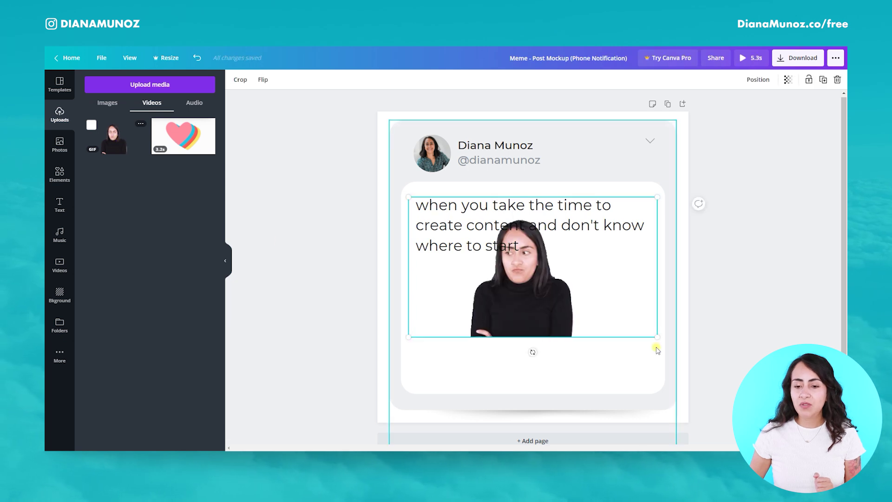
Move the GIF below the caption and crop its right, top and left edges around the woman.
{"action": "left_click_drag", "start_coordinate": [547, 321], "coordinate": [552, 374]}
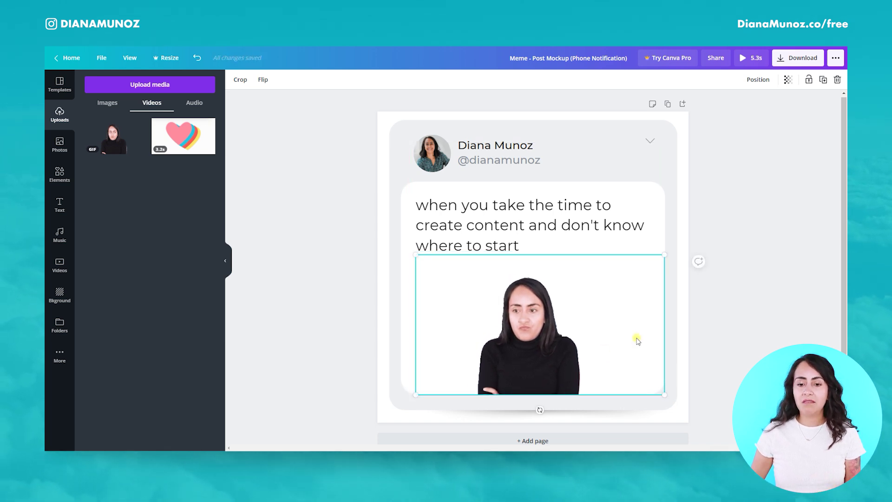
{"action": "left_click", "coordinate": [240, 79]}
{"action": "left_click_drag", "start_coordinate": [666, 255], "coordinate": [585, 261]}
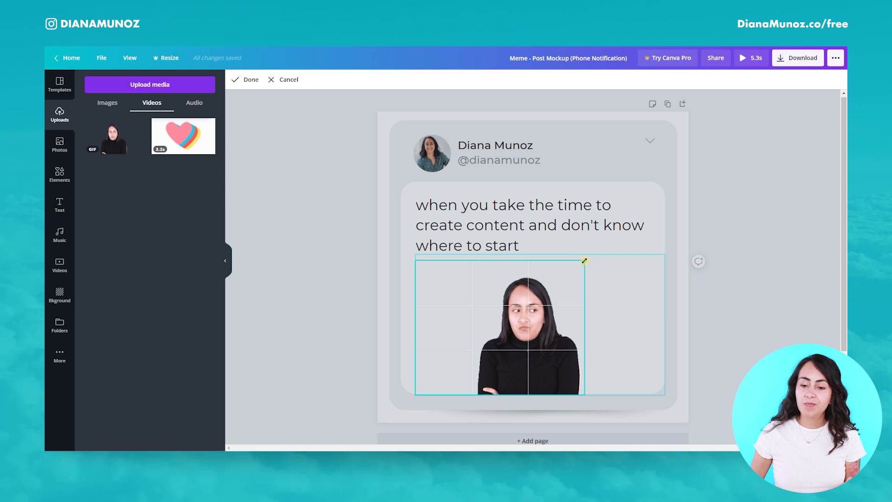
{"action": "left_click_drag", "start_coordinate": [584, 260], "coordinate": [583, 271]}
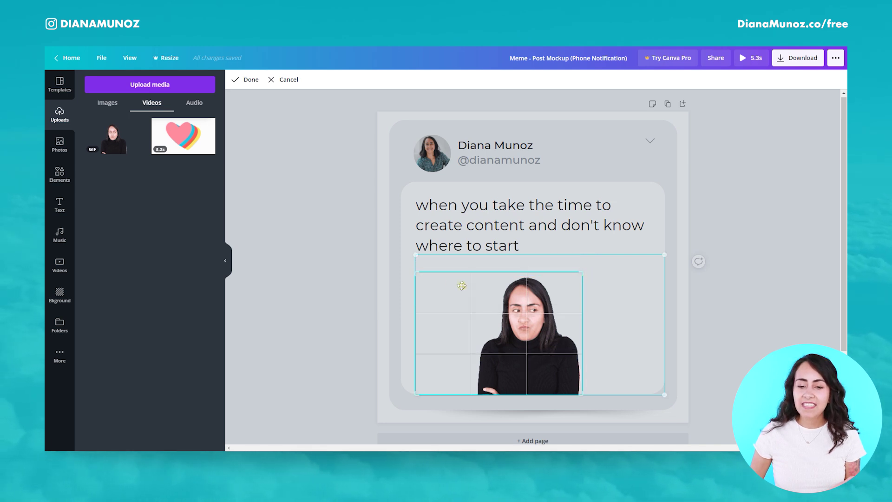
{"action": "left_click_drag", "start_coordinate": [417, 271], "coordinate": [455, 277]}
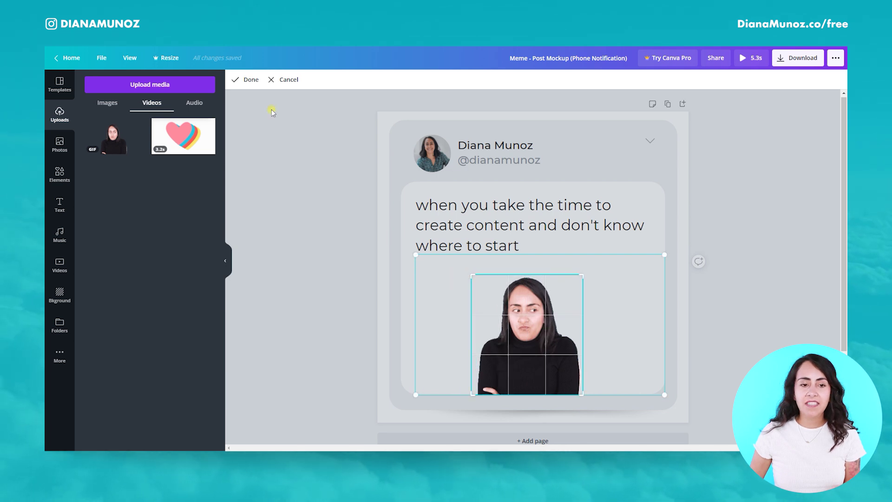
{"action": "left_click", "coordinate": [246, 79]}
{"action": "left_click", "coordinate": [836, 215]}
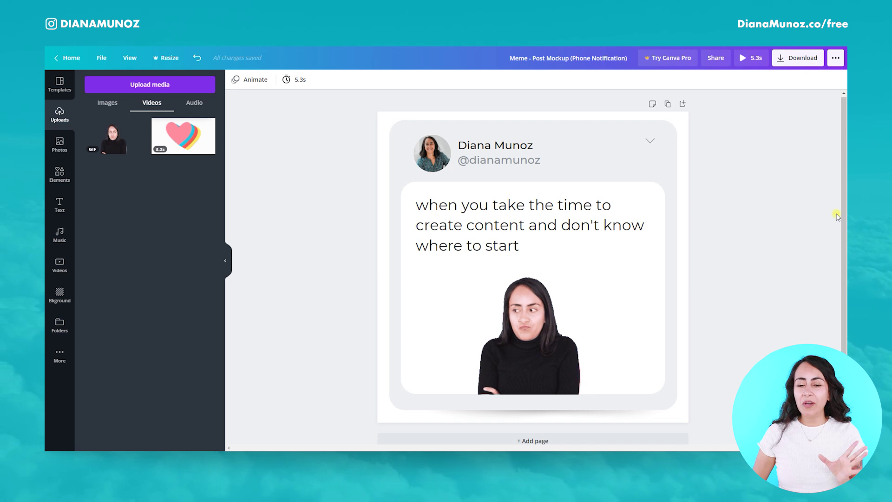
Open Canva's download options and browse the file types: MP4 Video, PNG, JPG, PDF and GIF.
{"action": "left_click", "coordinate": [789, 62]}
{"action": "left_click", "coordinate": [788, 115]}
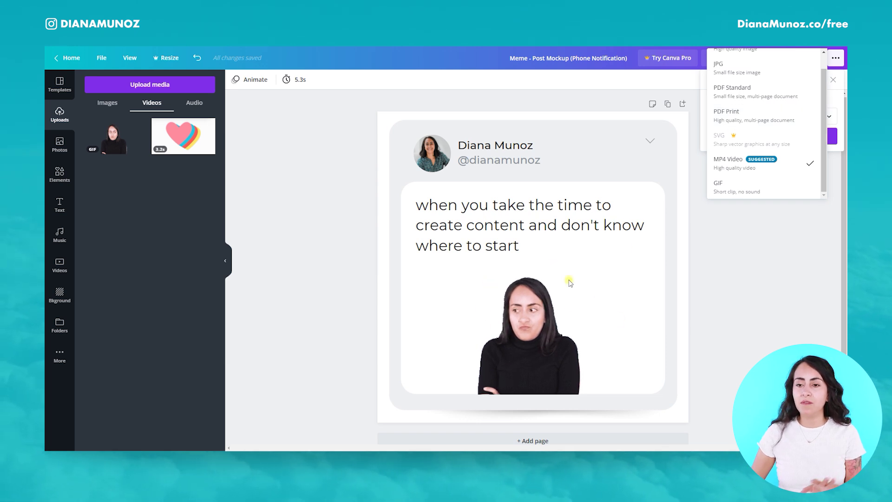
{"action": "scroll", "coordinate": [795, 135], "scroll_direction": "up", "scroll_amount": 1}
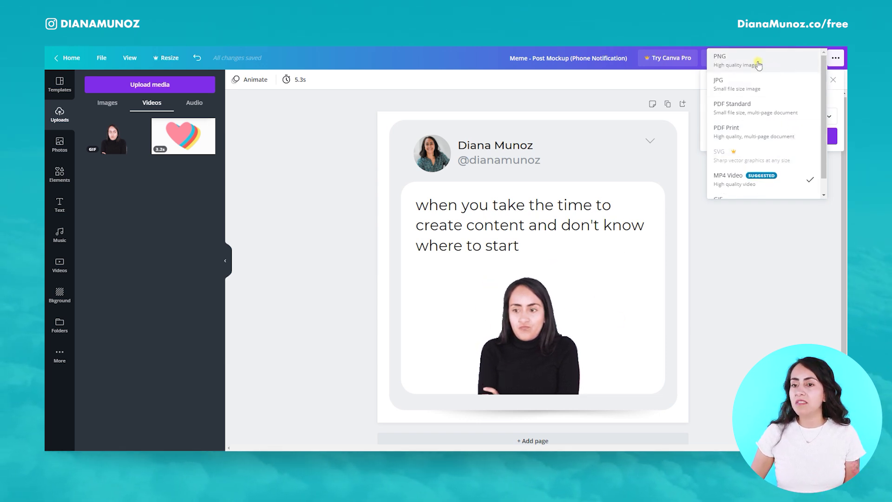
{"action": "scroll", "coordinate": [820, 135], "scroll_direction": "down", "scroll_amount": 1}
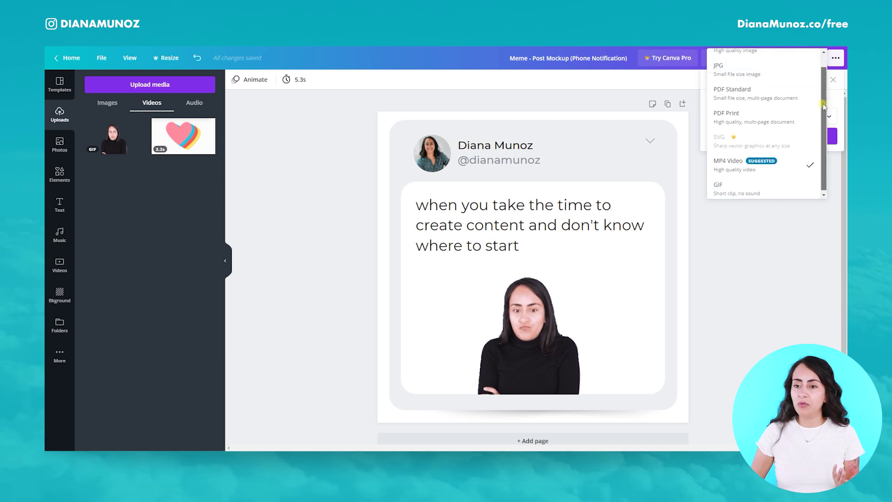